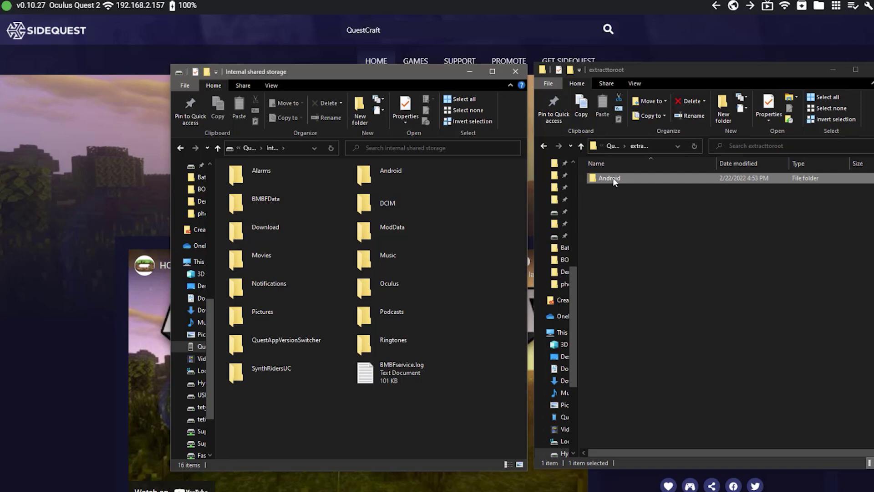
# Step: Copy the Android folder to the headset root, keep the gl4es 1.1.5 renderer and fabric-loader, and reach the title menu
pyautogui.moveTo(612, 177); pyautogui.dragTo(500, 195)
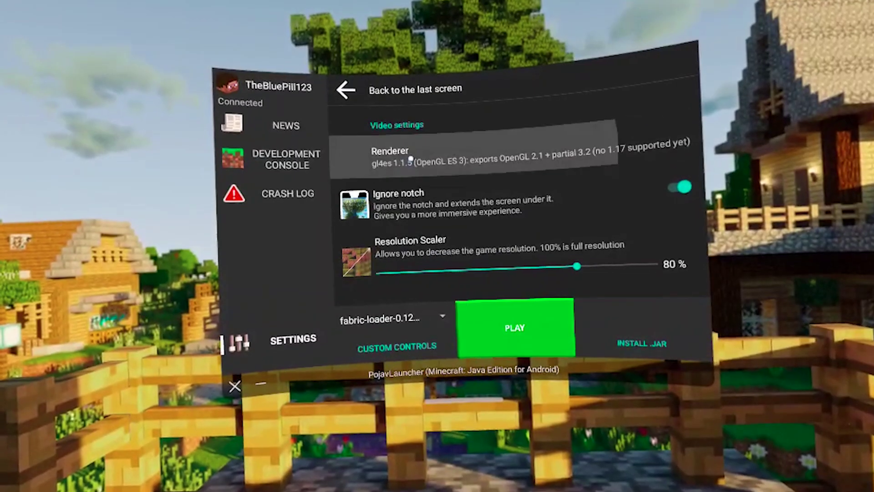
pyautogui.click(410, 150)
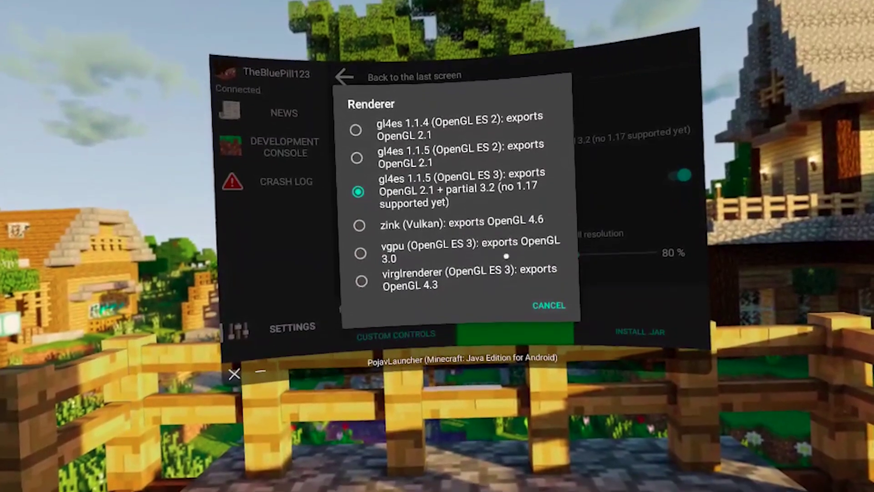
pyautogui.press('Escape')
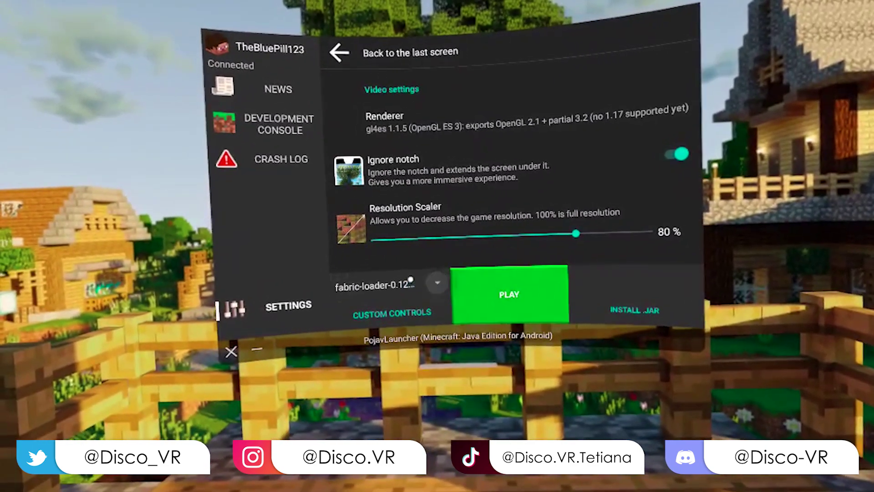
pyautogui.click(405, 278)
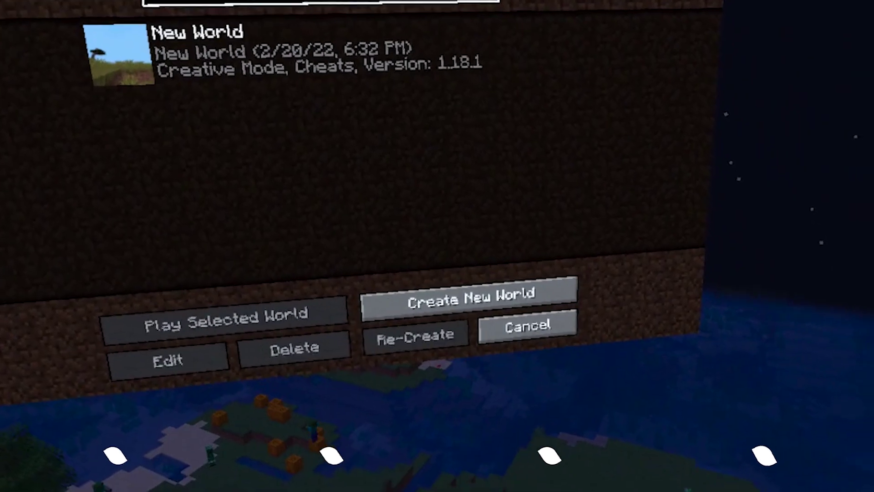
pyautogui.press('Escape')
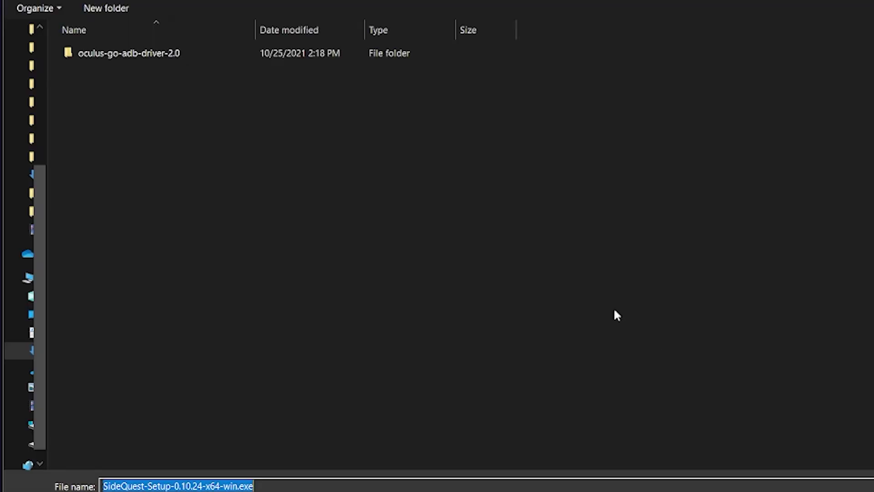
# Step: Run SideQuest-Setup-0.10.24 and install it for anyone who uses this computer
pyautogui.doubleClick(200, 138)
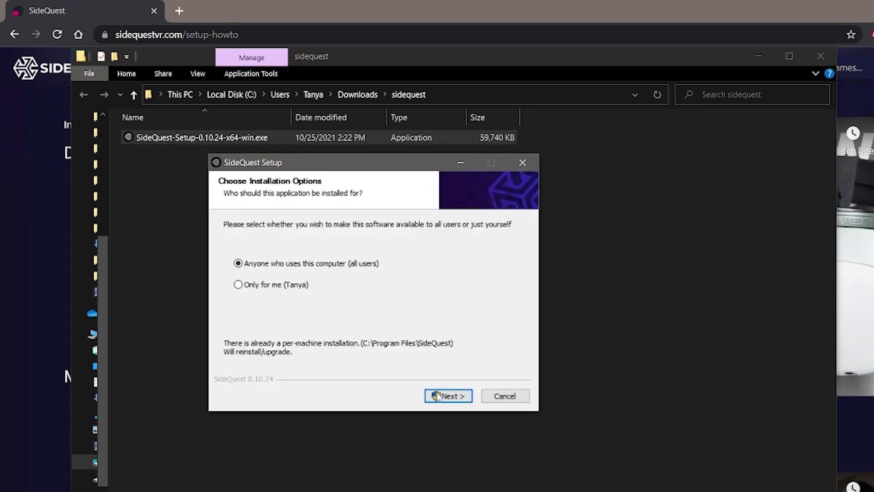
pyautogui.click(417, 415)
pyautogui.click(427, 417)
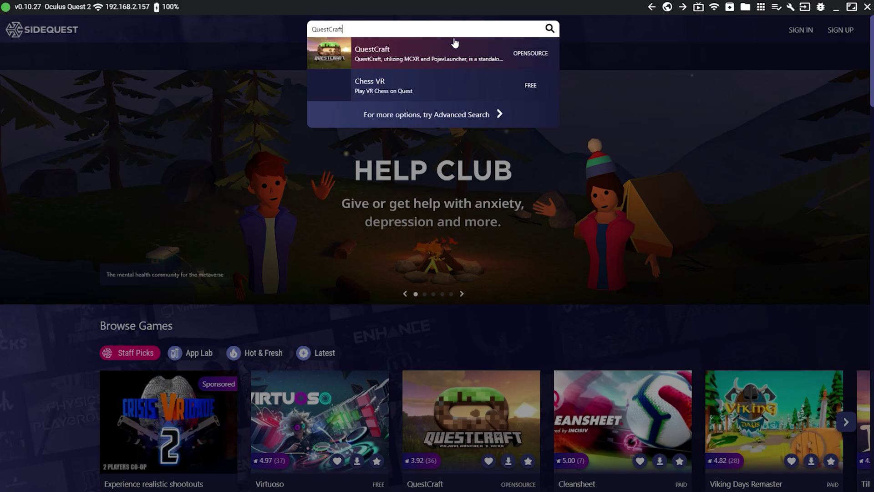
# Step: From the QuestCraft search result, switch the download to PCVR and save extracttoroot.zip
pyautogui.click(449, 46)
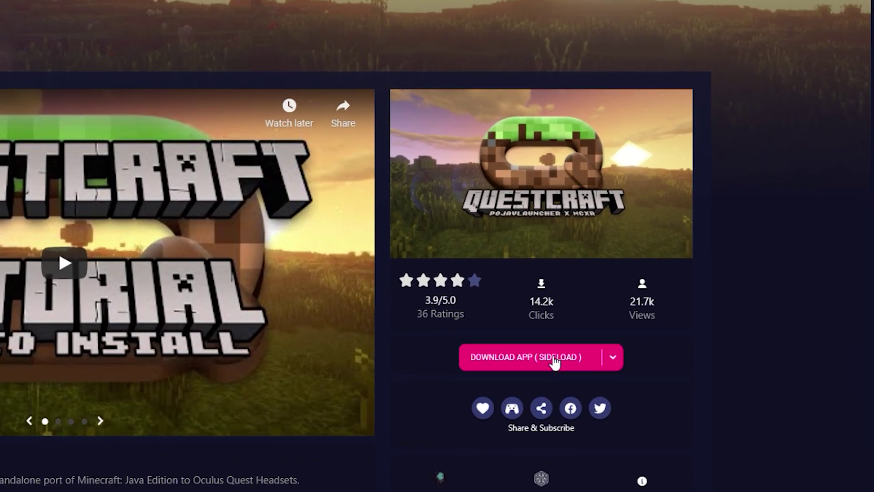
pyautogui.click(653, 411)
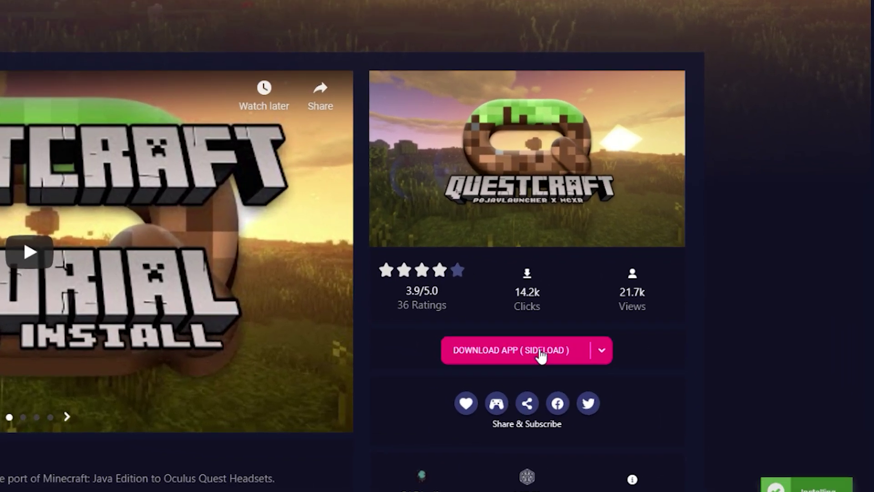
pyautogui.click(603, 352)
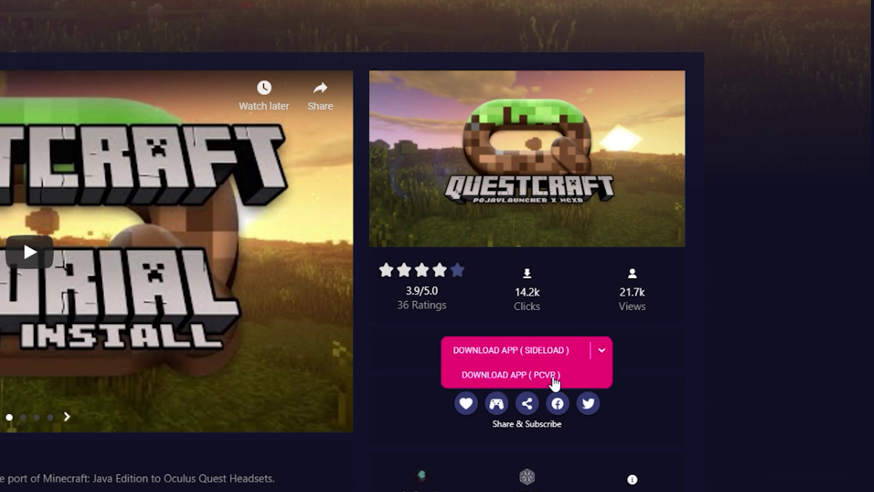
pyautogui.click(548, 381)
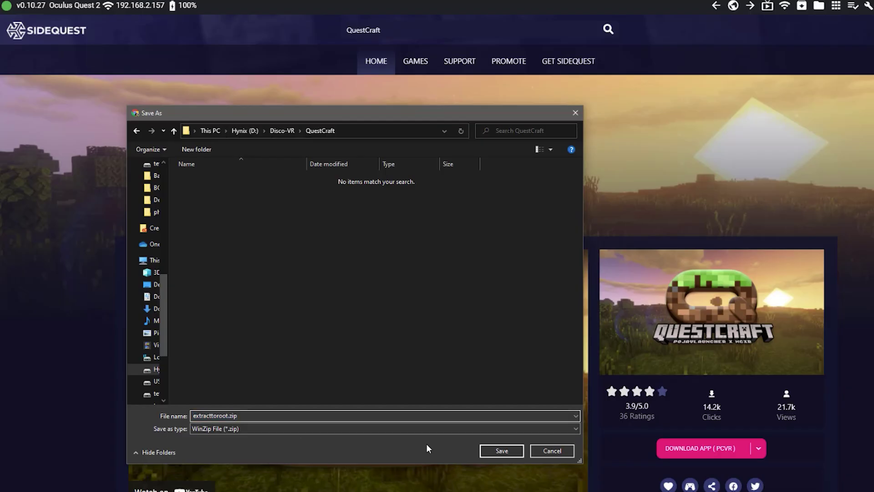
pyautogui.click(496, 451)
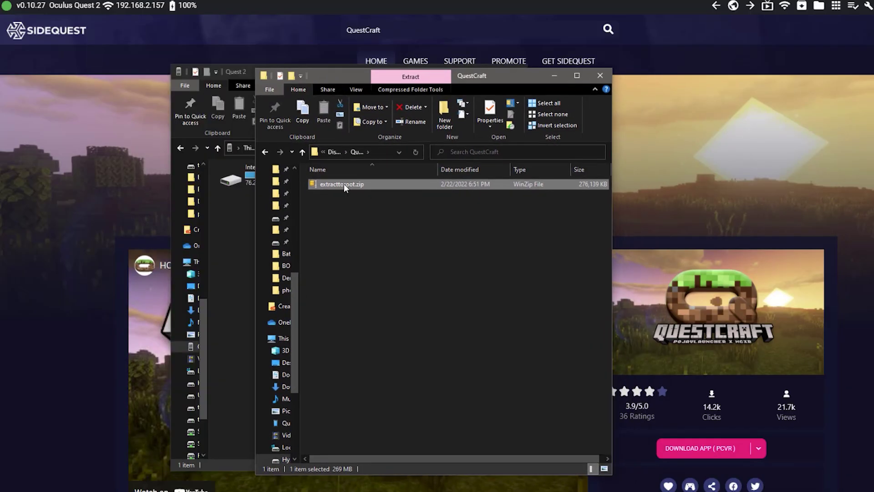
# Step: Extract extracttoroot.zip to 'extracttoroot\' and open the new folder
pyautogui.rightClick(343, 184)
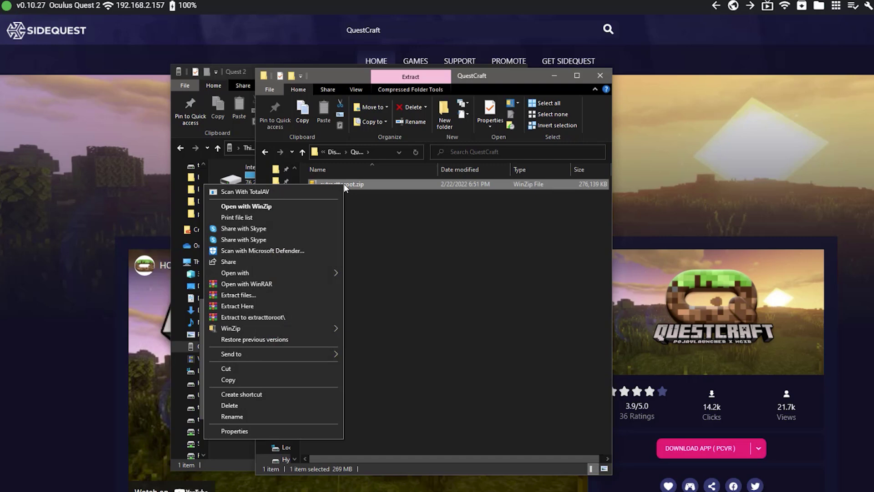
pyautogui.click(290, 317)
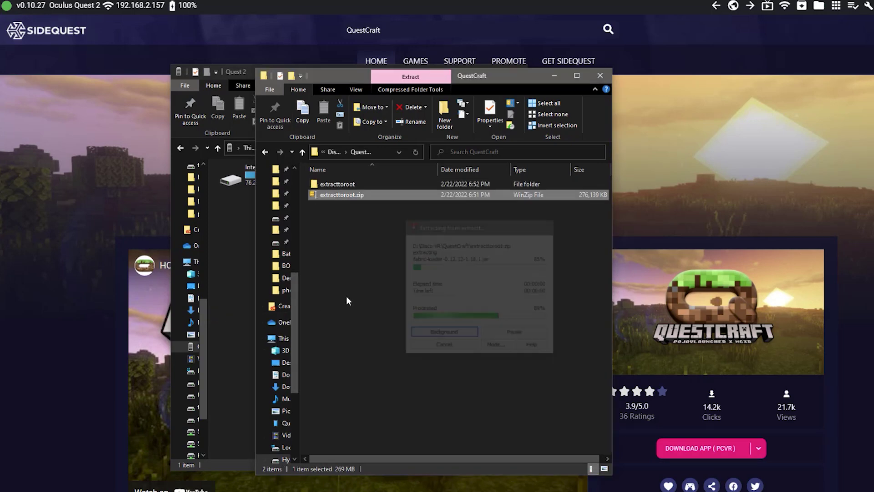
pyautogui.doubleClick(355, 185)
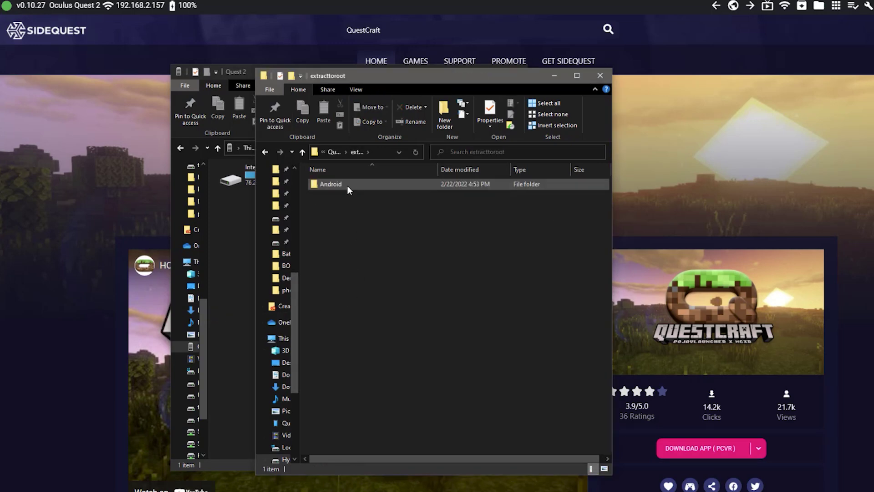
# Step: Drag the Android folder into Quest 2 Internal shared storage and confirm merging for all items
pyautogui.click(342, 184)
pyautogui.moveTo(374, 79); pyautogui.dragTo(648, 71)
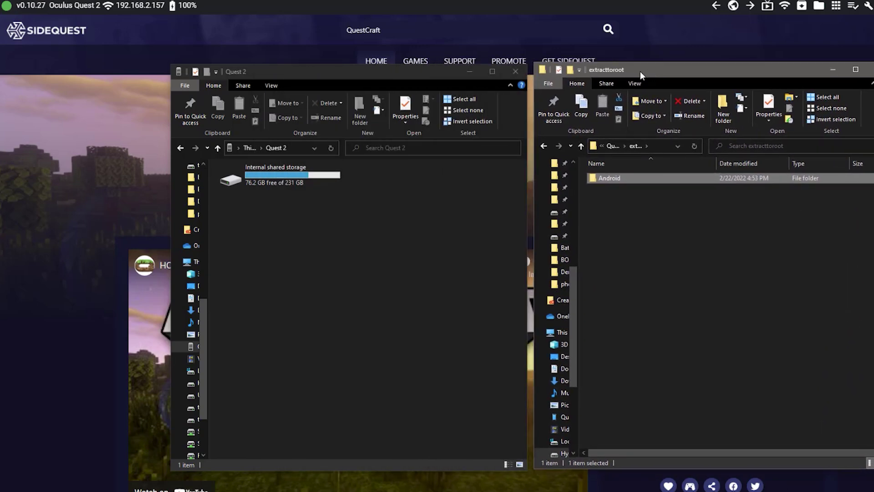
pyautogui.doubleClick(274, 176)
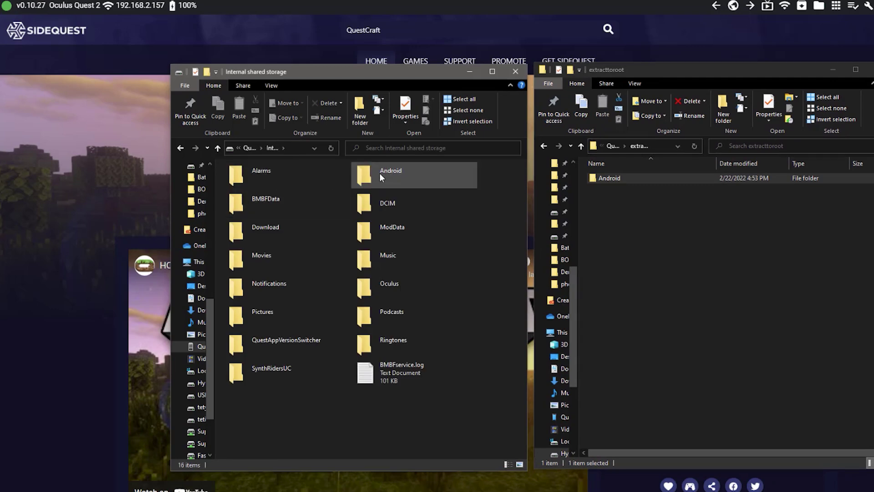
pyautogui.moveTo(605, 186); pyautogui.dragTo(498, 187)
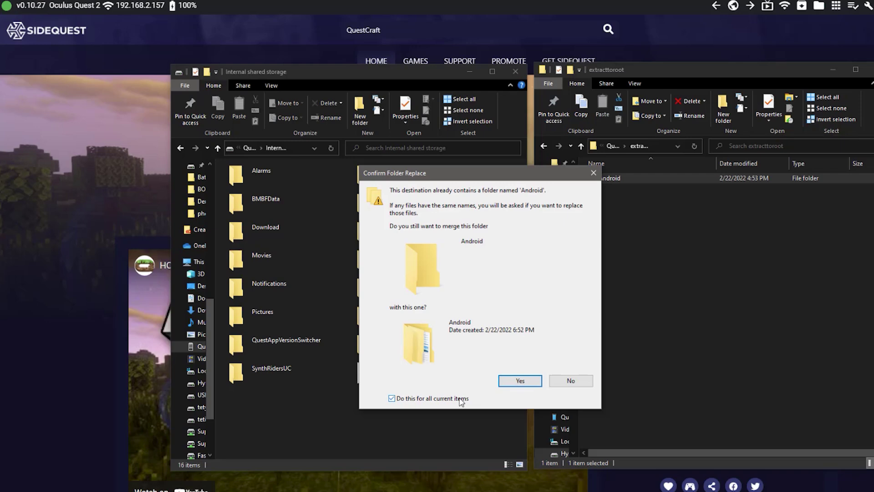
pyautogui.click(520, 381)
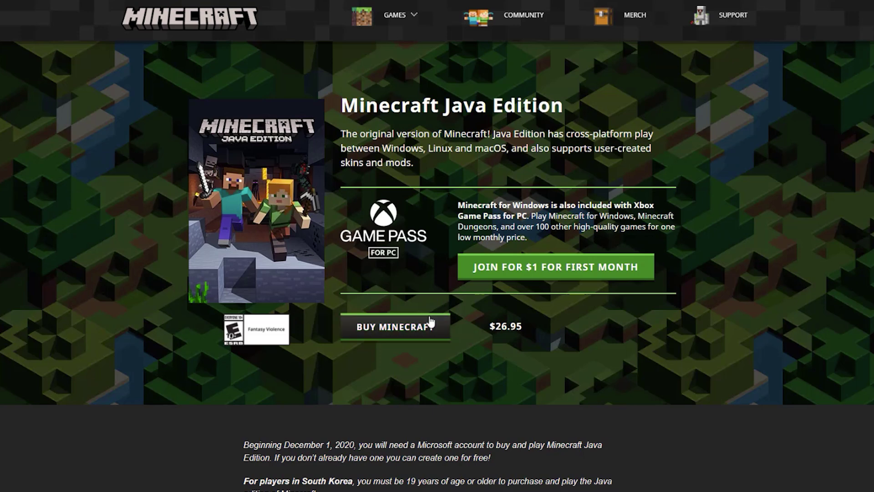
# Step: Choose BUY MINECRAFT on the Minecraft Java Edition page
pyautogui.click(422, 328)
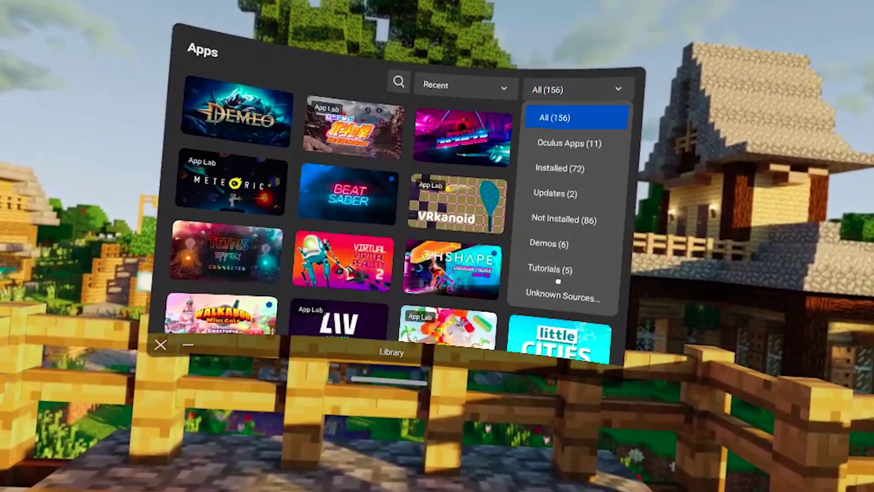
# Step: Filter Apps to Unknown Sources, launch PojavLauncher, and acknowledge the Storage changes notice
pyautogui.click(561, 295)
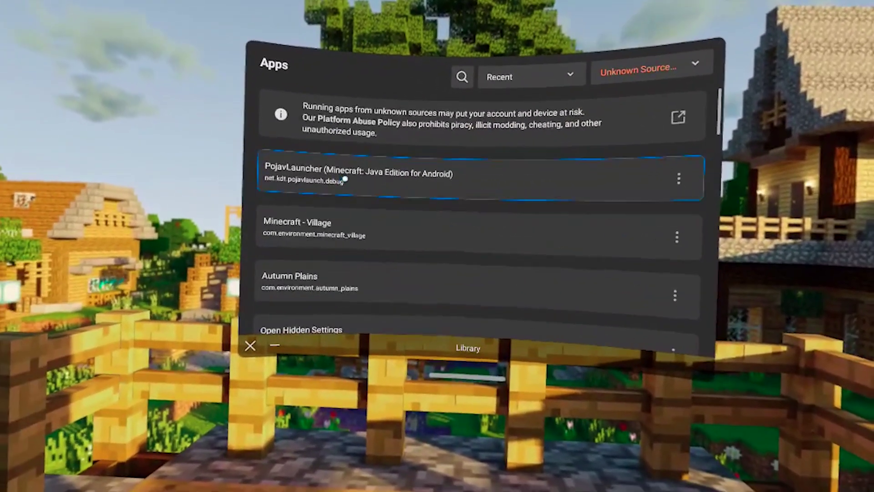
pyautogui.click(296, 187)
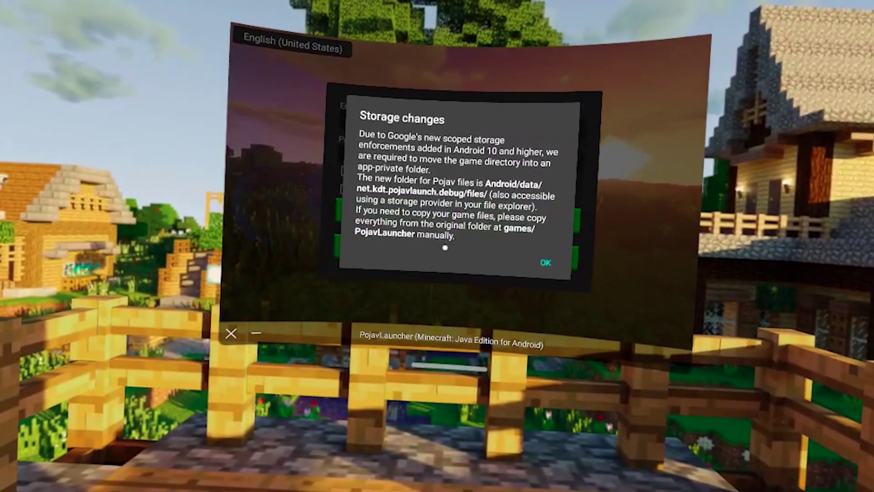
pyautogui.click(545, 263)
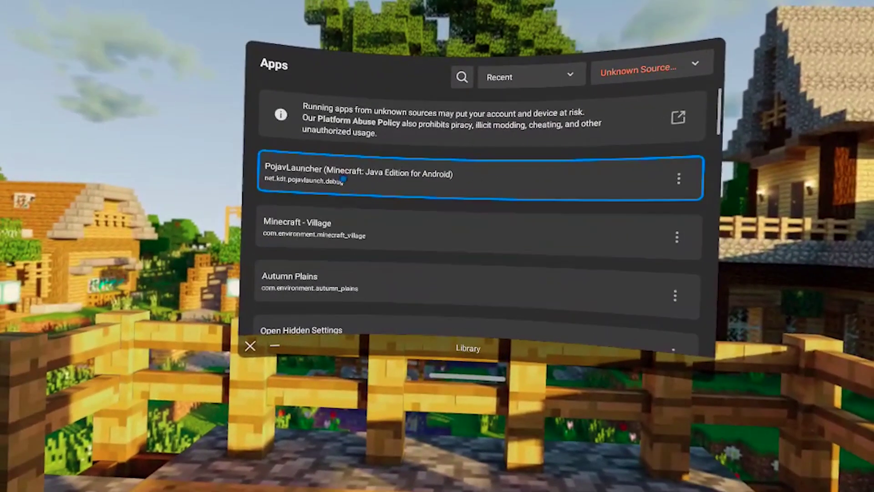
# Step: Launch PojavLauncher and sign in by choosing the saved account under SELECT ACCOUNT
pyautogui.click(410, 182)
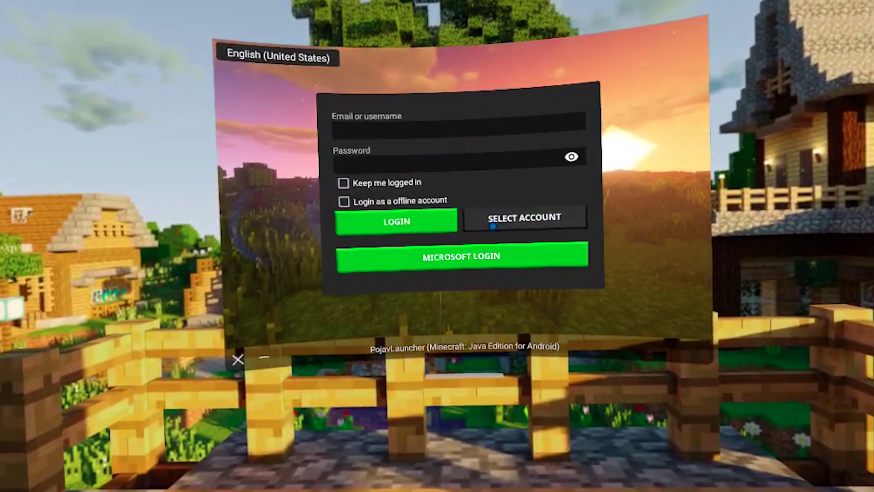
pyautogui.click(493, 226)
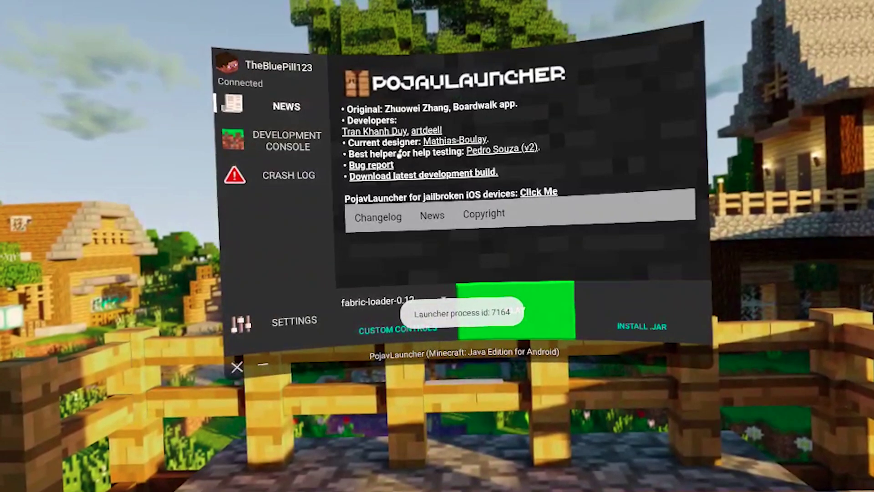
# Step: In Video and renderer settings, confirm the gl4es 1.1.5 (OpenGL ES 3) renderer
pyautogui.click(300, 320)
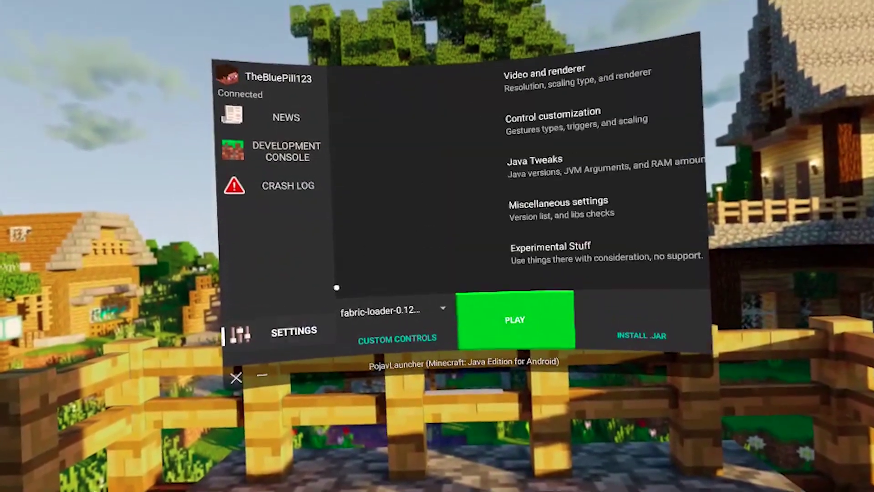
pyautogui.click(410, 101)
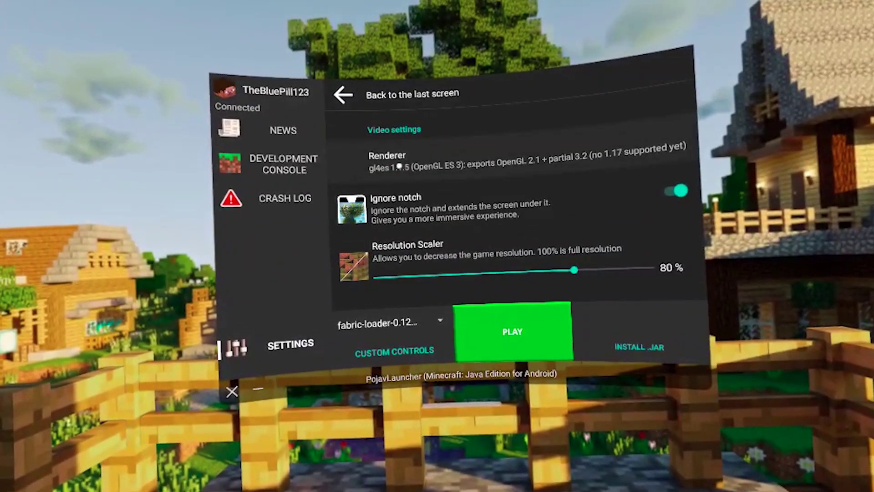
pyautogui.click(405, 156)
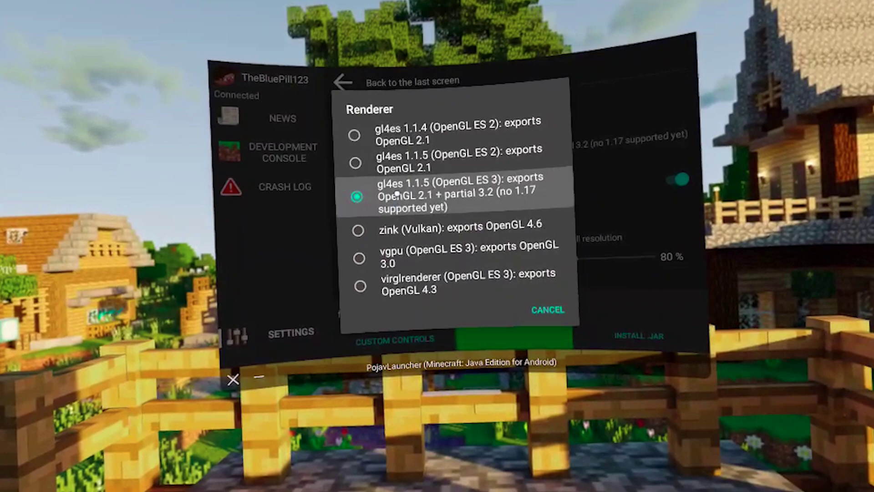
pyautogui.click(547, 310)
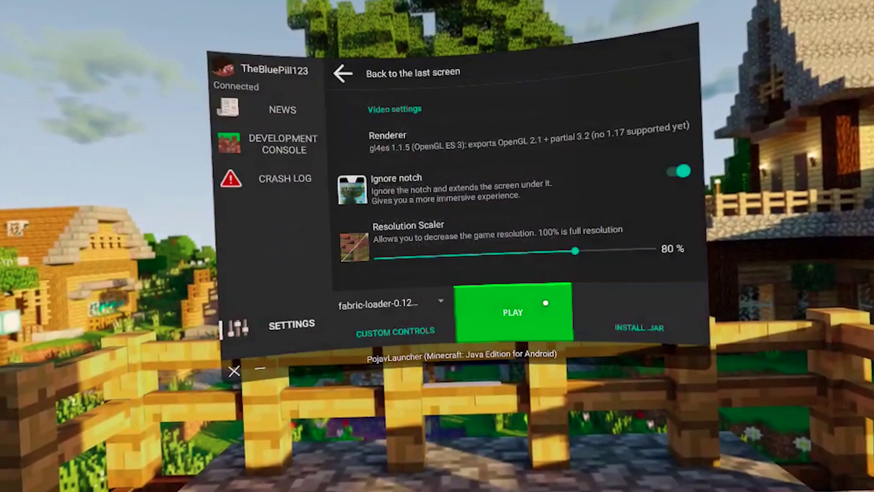
# Step: Keep the fabric-loader version and leave the Resolution Scaler at 80%
pyautogui.click(387, 304)
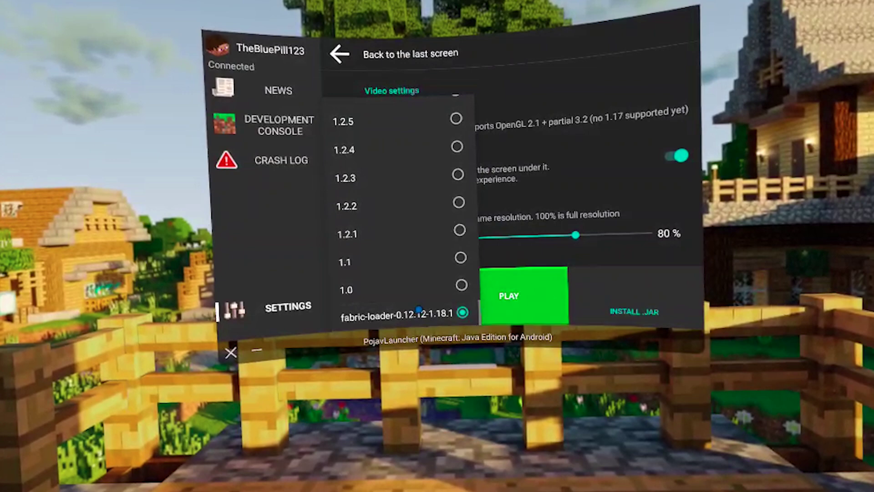
pyautogui.click(418, 311)
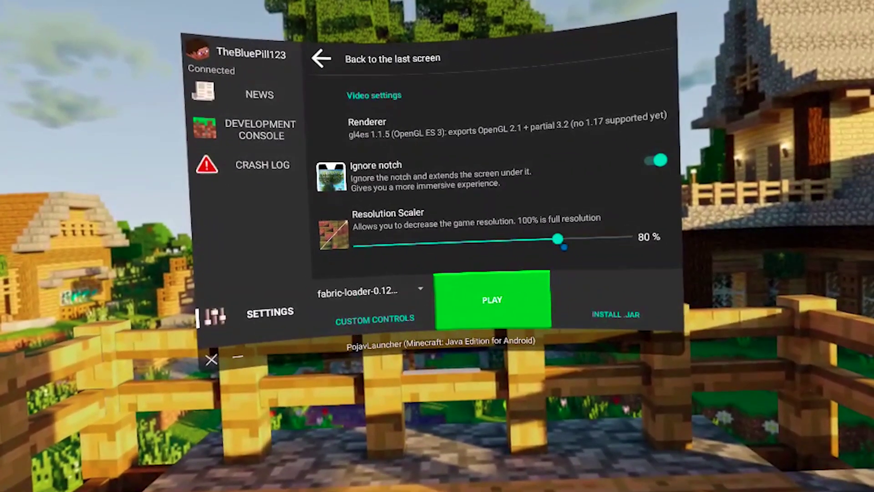
pyautogui.click(610, 248)
pyautogui.moveTo(594, 248); pyautogui.dragTo(560, 254)
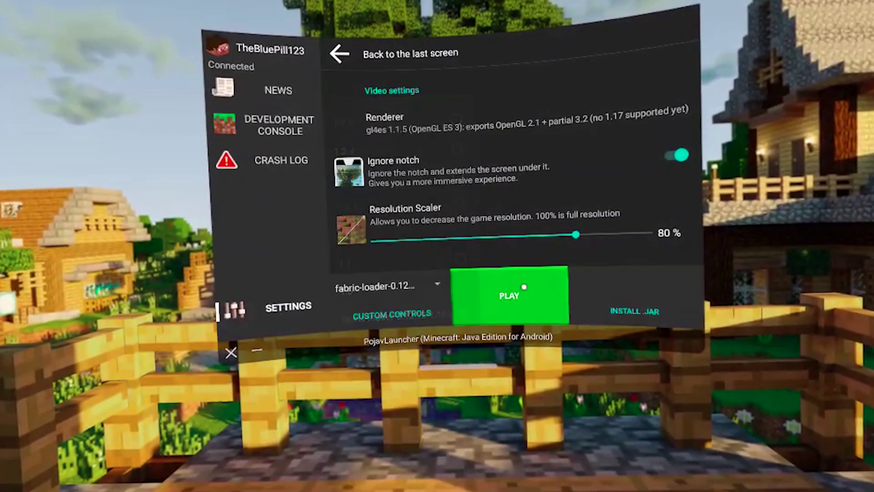
# Step: Launch fabric-loader-0.12.12-1.18.1 and play anyway past the OpenGL 3.2 warning
pyautogui.click(524, 287)
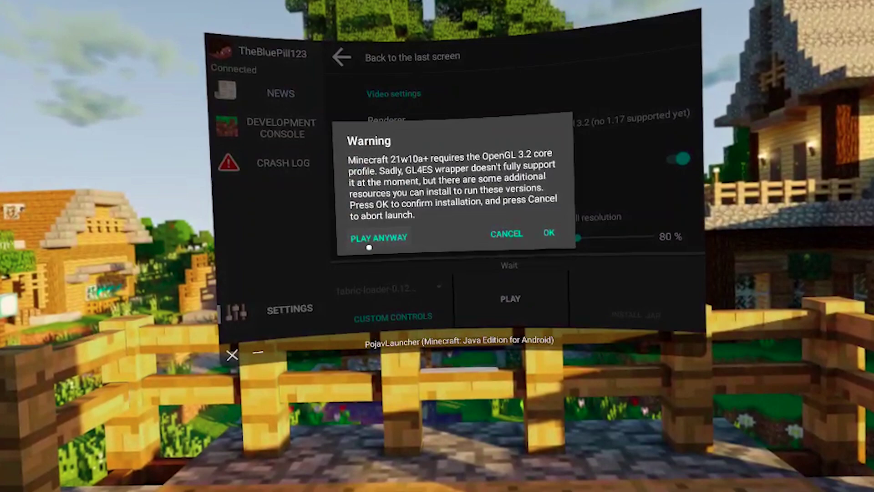
pyautogui.click(370, 245)
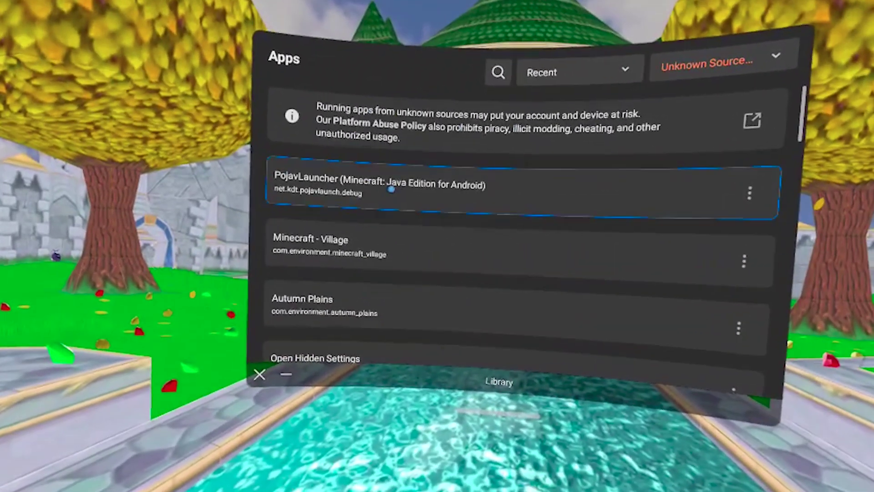
# Step: Launch PojavLauncher and scroll its version dropdown down to the fabric-loader entry, then close the list
pyautogui.click(410, 181)
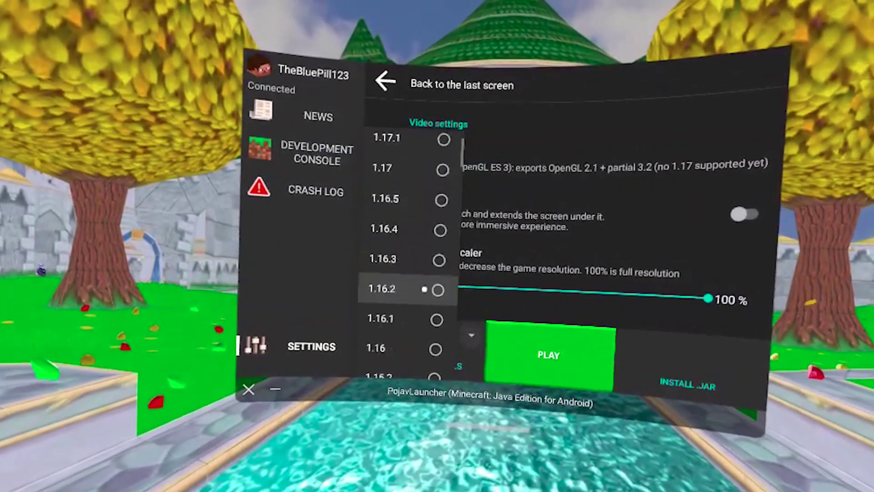
pyautogui.scroll(-20, 424, 289)
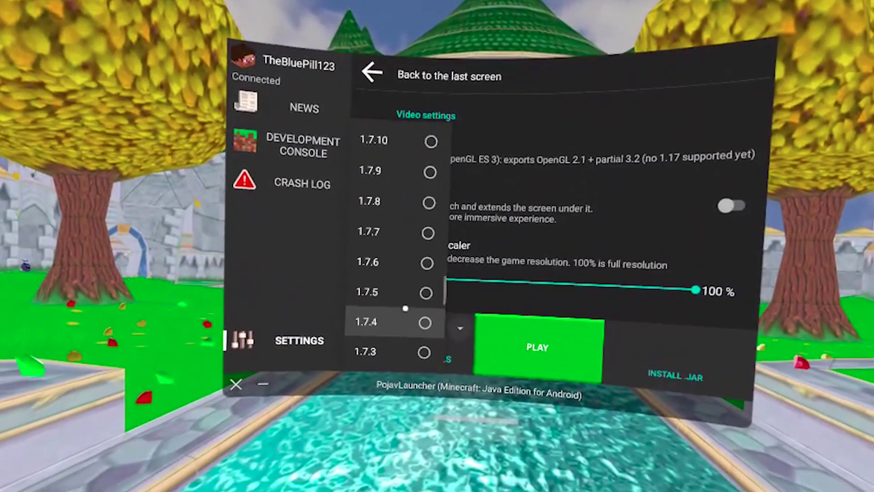
pyautogui.scroll(-15, 405, 308)
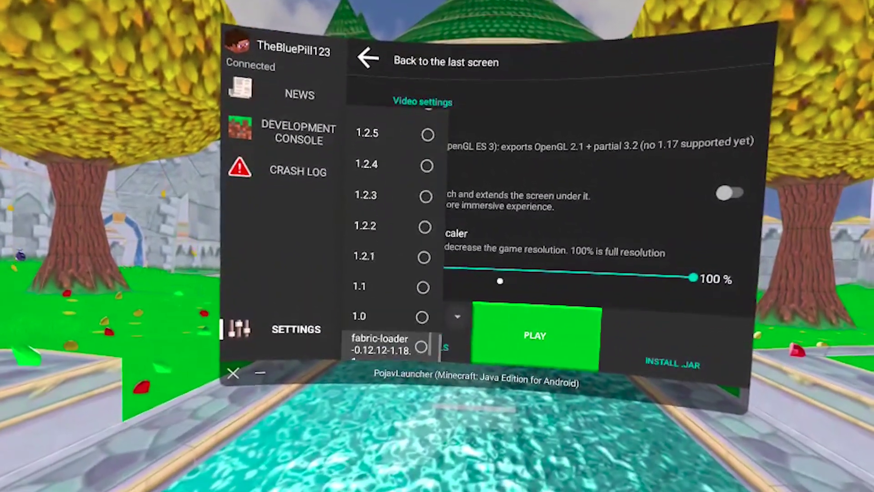
pyautogui.click(499, 281)
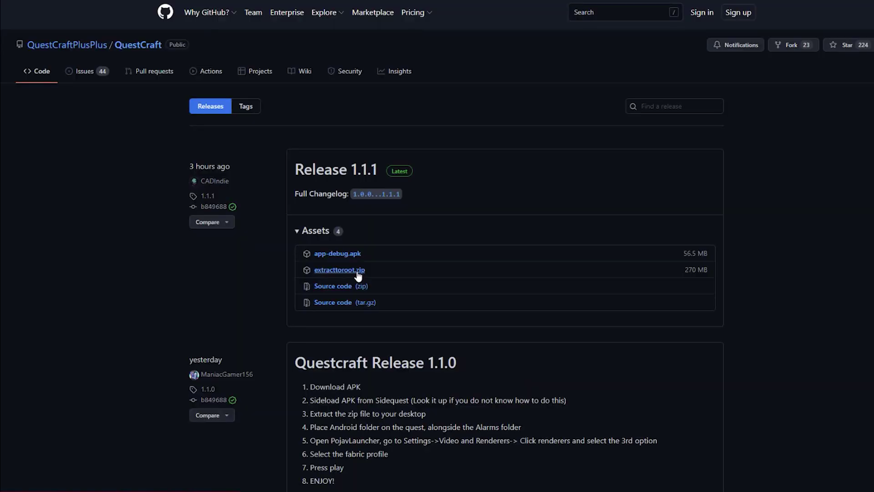
# Step: Download extracttoroot.zip, install app-debug.apk via SideQuest, and drag the Android folder into Internal shared storage
pyautogui.click(353, 270)
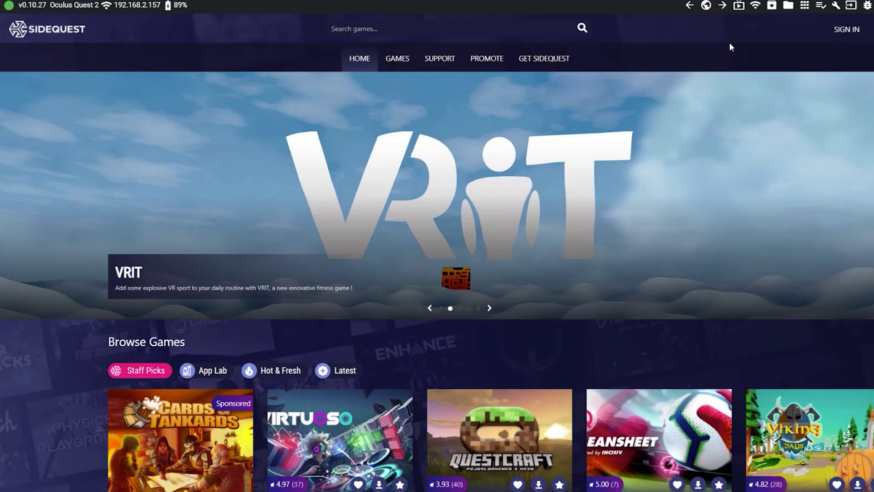
pyautogui.click(771, 6)
pyautogui.click(541, 466)
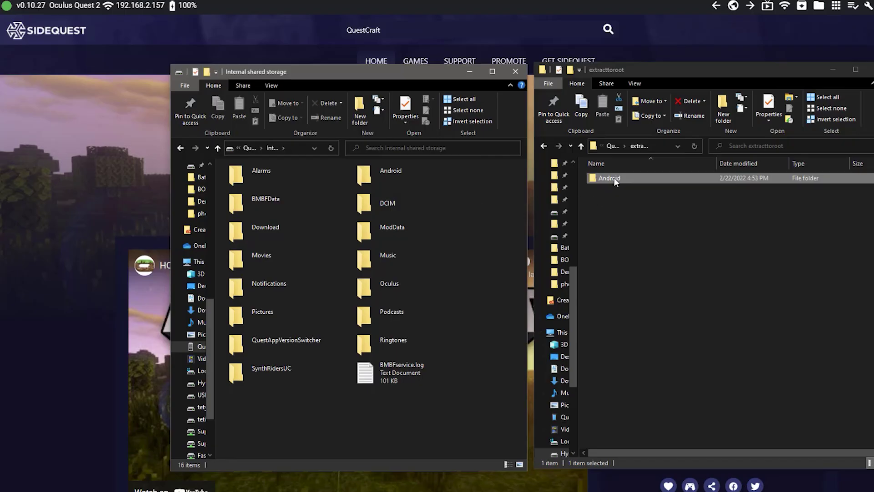
pyautogui.moveTo(614, 181); pyautogui.dragTo(499, 187)
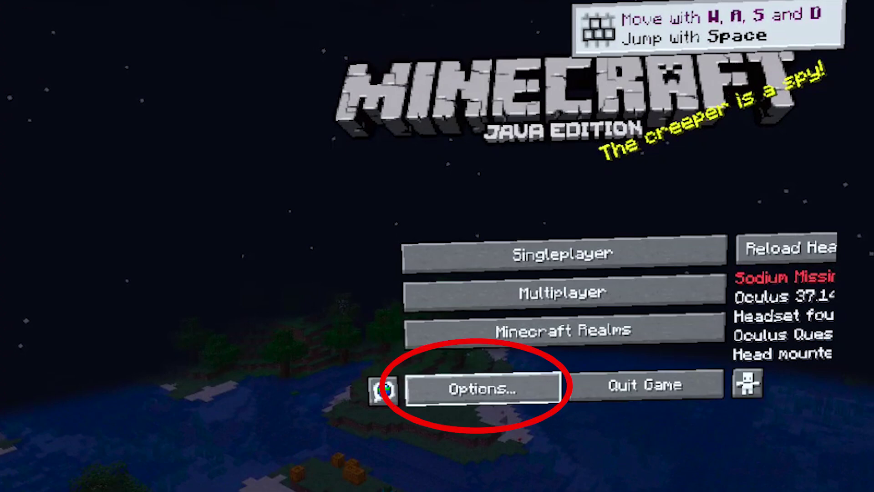
# Step: Reduce the Video Settings Render Distance slider to 6 chunks and back out to the title screen
pyautogui.click(482, 388)
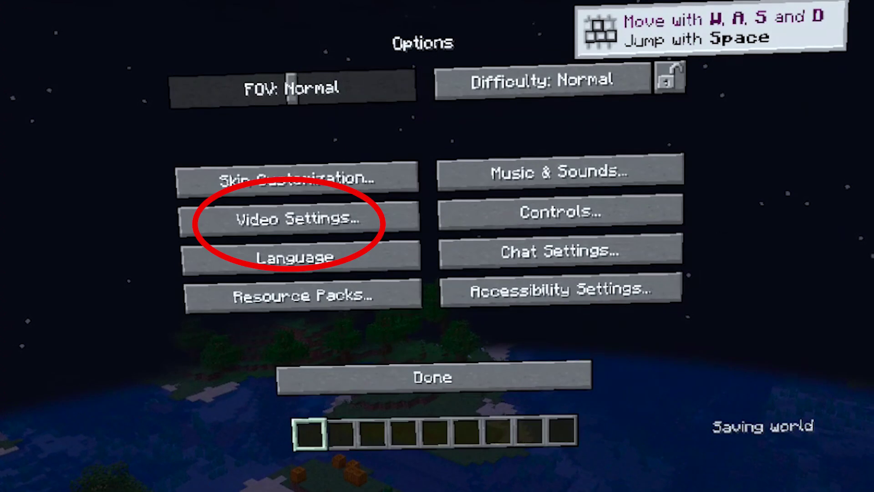
pyautogui.click(297, 221)
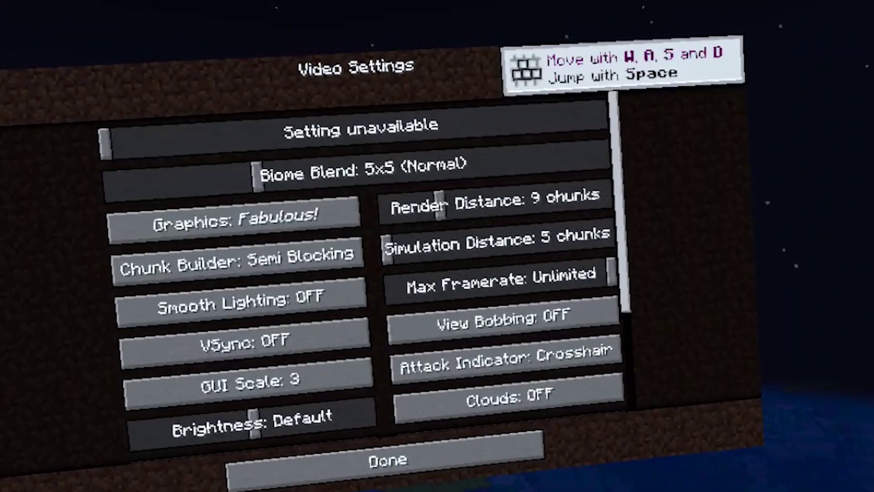
pyautogui.press('Left')
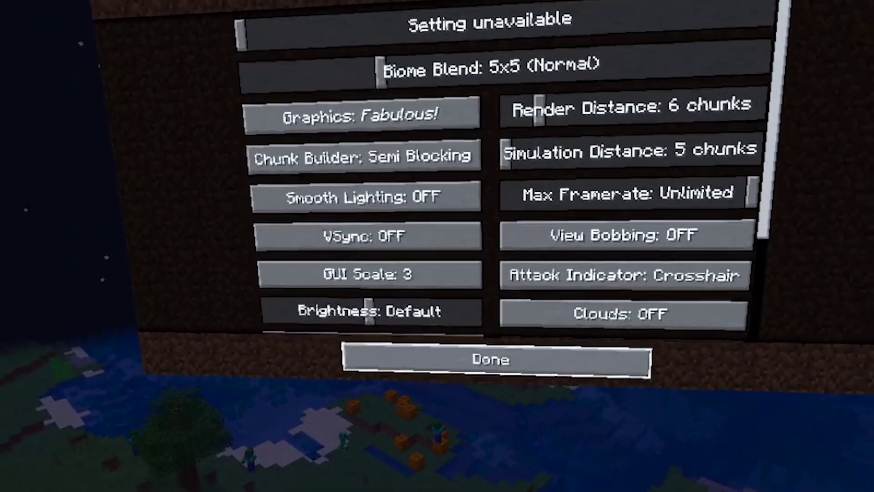
pyautogui.press('Escape')
pyautogui.press('Return')
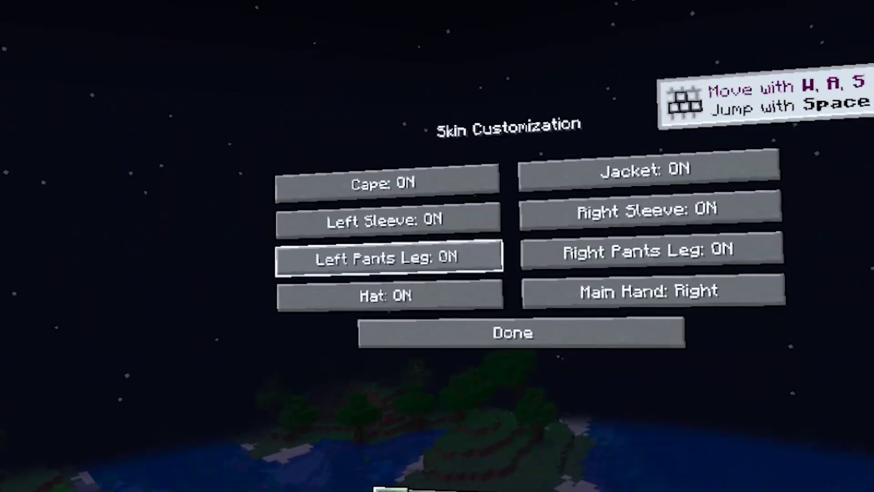
pyautogui.press('Escape')
pyautogui.press('Escape')
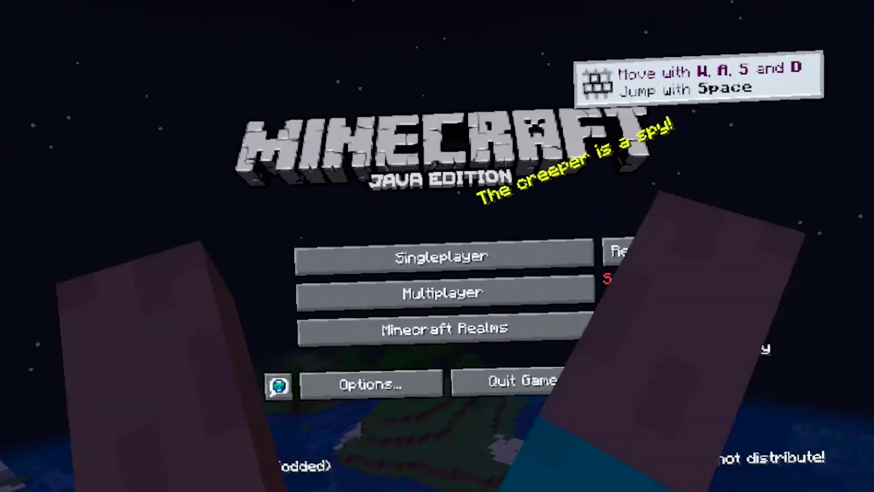
pyautogui.press('Tab')
pyautogui.press('Tab')
pyautogui.press('Tab')
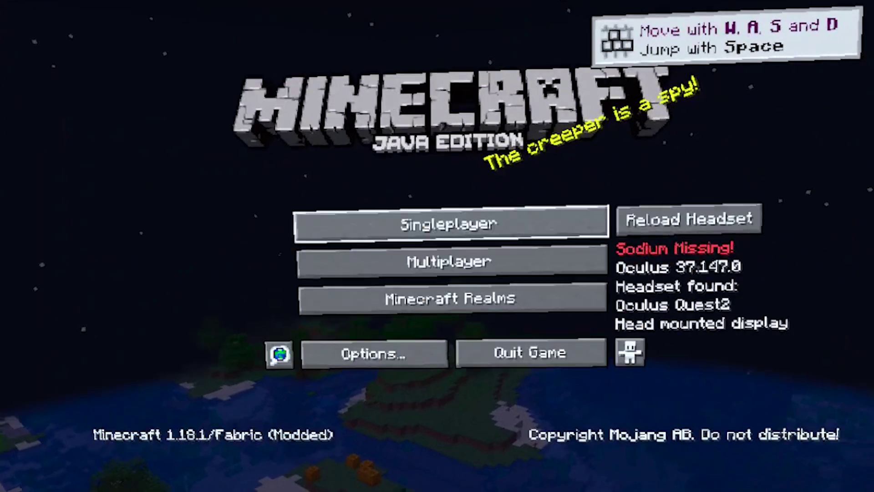
pyautogui.click(439, 226)
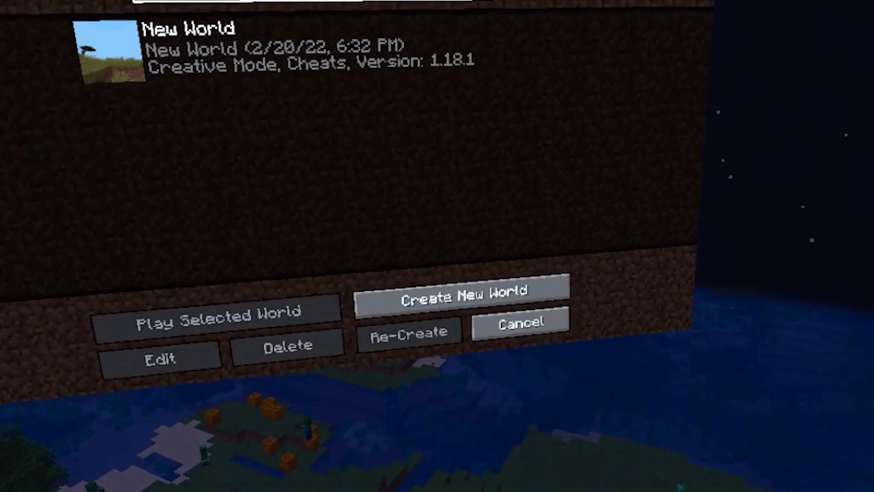
pyautogui.click(520, 323)
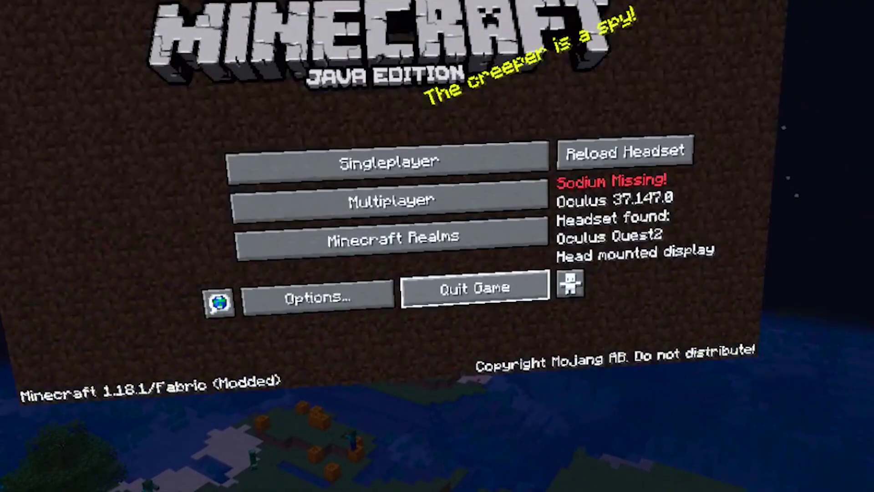